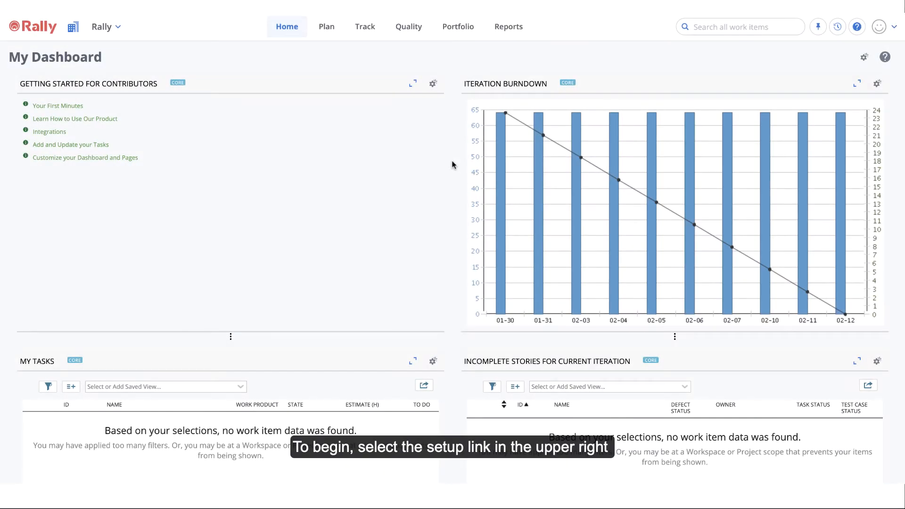
- Open the user profile for editing, enter a nickname as the display name, and save the change
{"action": "left_click", "coordinate": [895, 32]}
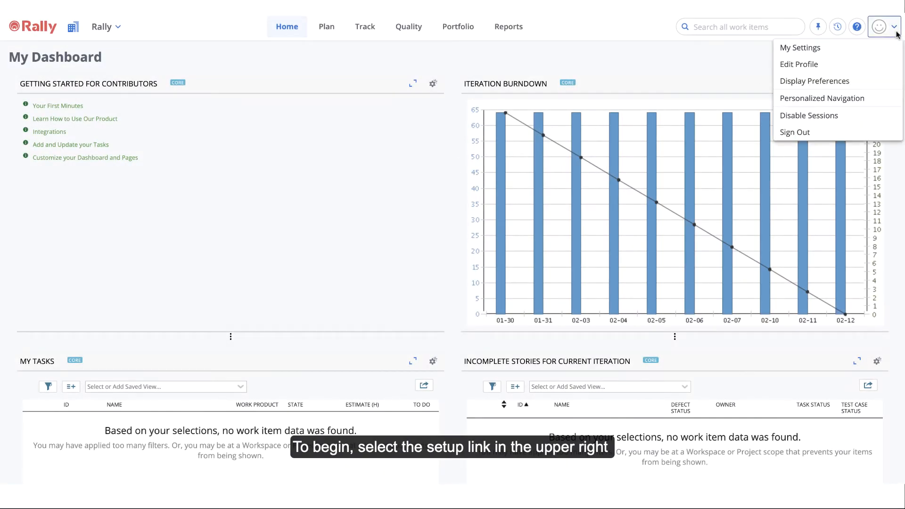
{"action": "left_click", "coordinate": [799, 64]}
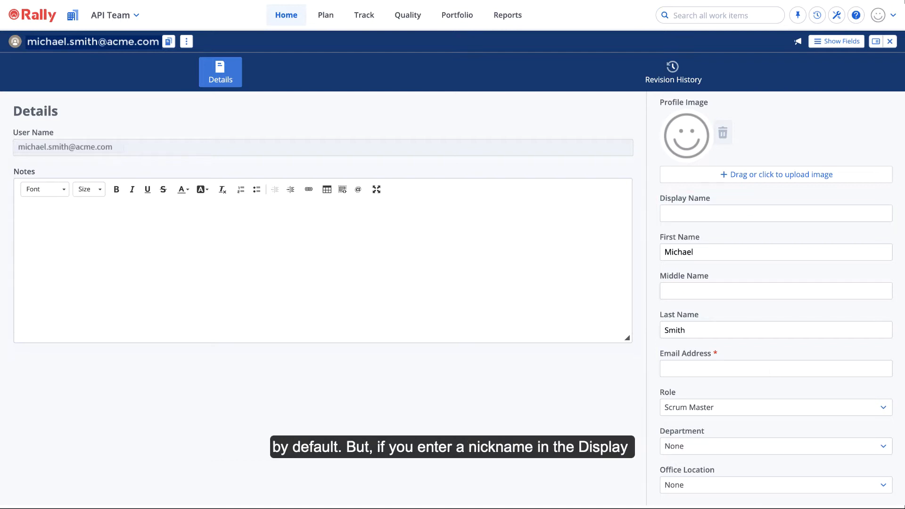
{"action": "left_click", "coordinate": [681, 213]}
{"action": "type", "text": "Mike"}
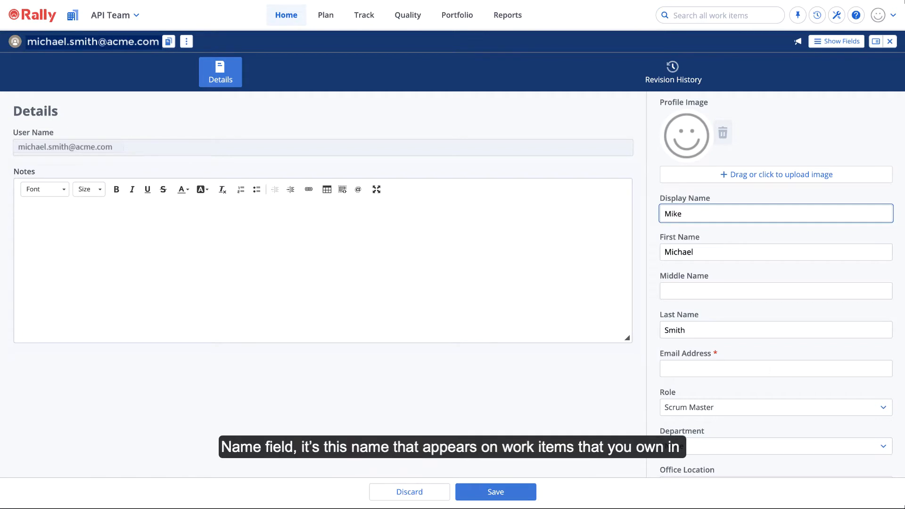
{"action": "left_click", "coordinate": [640, 218]}
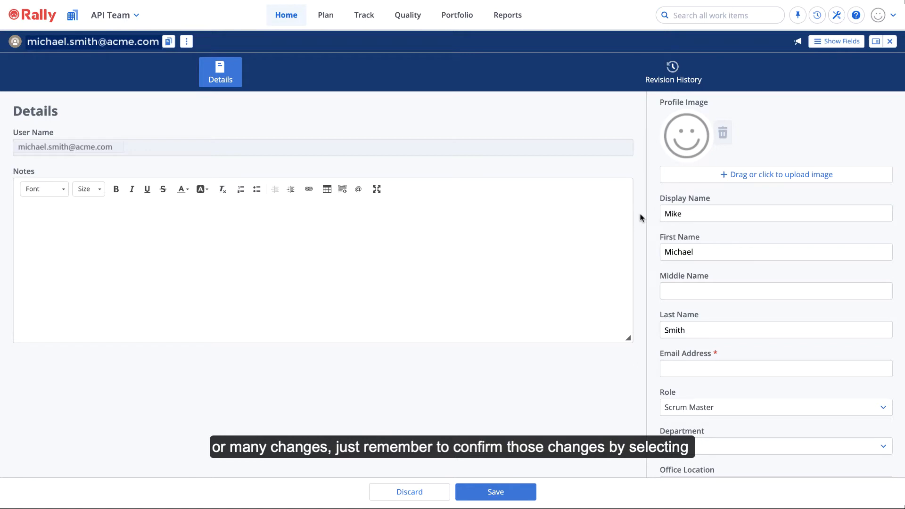
{"action": "left_click", "coordinate": [520, 492]}
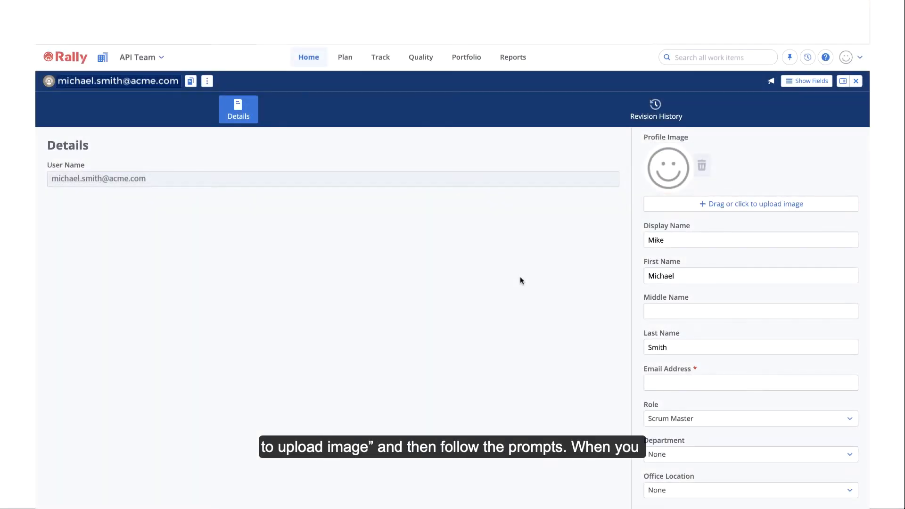
- Upload Profile Picture.jpg as the profile image and save the profile
{"action": "left_click", "coordinate": [674, 210]}
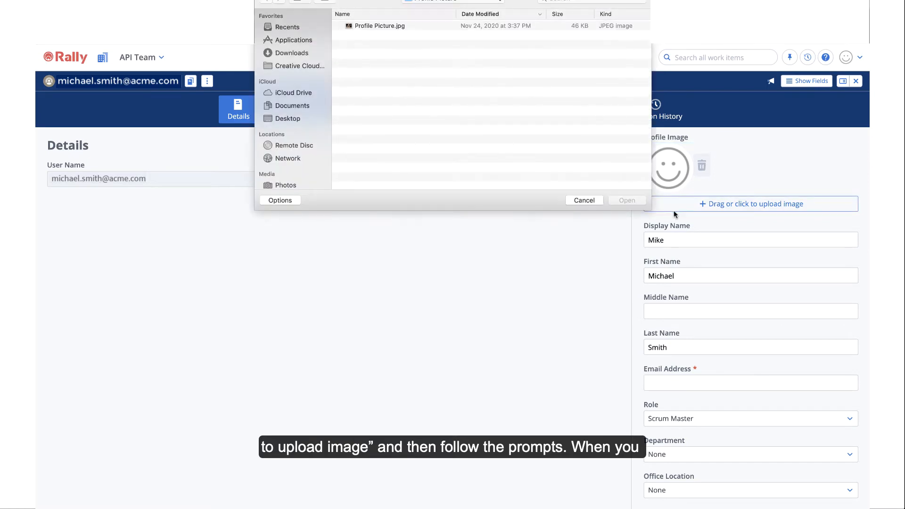
{"action": "double_click", "coordinate": [440, 24]}
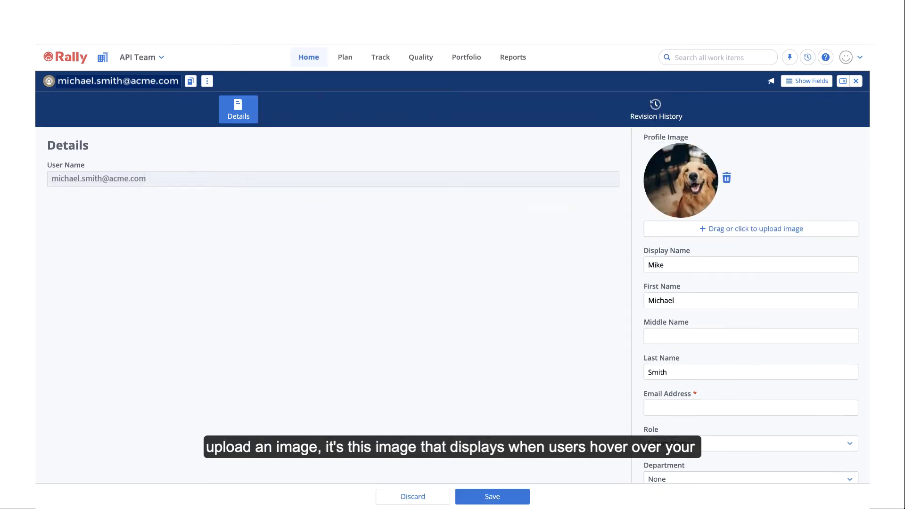
{"action": "left_click", "coordinate": [476, 494]}
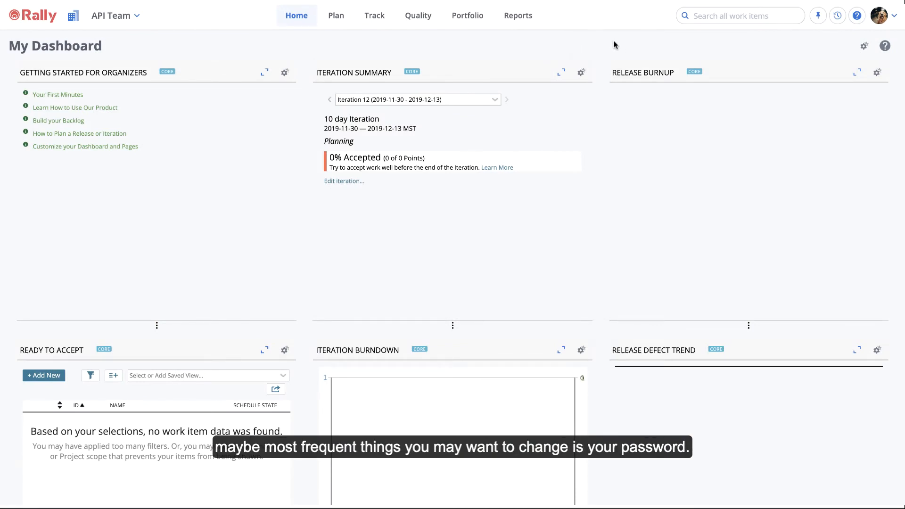
- Change the account password from the user profile by entering the current password, the new password and its confirmation, and save
{"action": "left_click", "coordinate": [883, 21]}
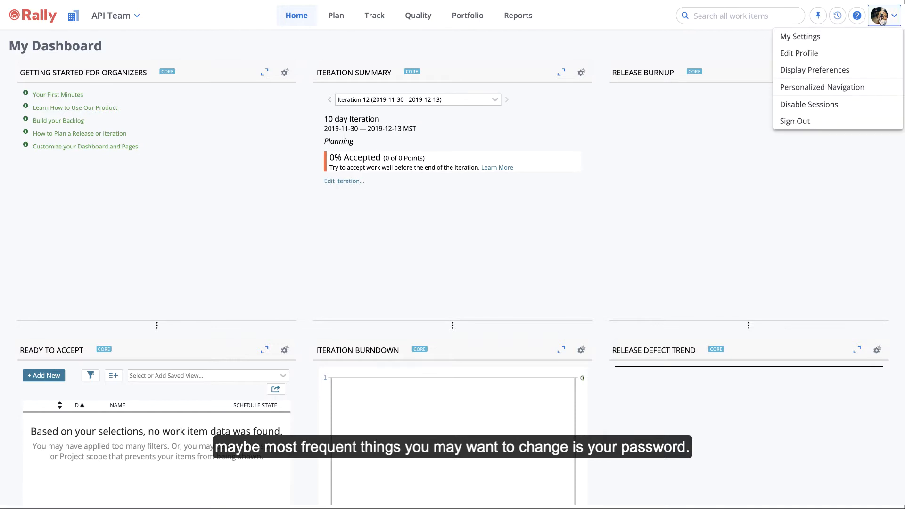
{"action": "left_click", "coordinate": [808, 53]}
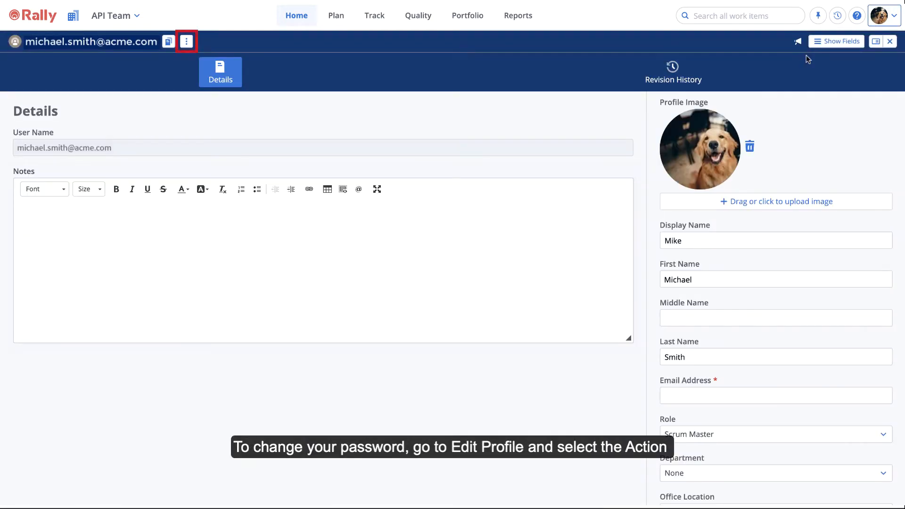
{"action": "left_click", "coordinate": [186, 42]}
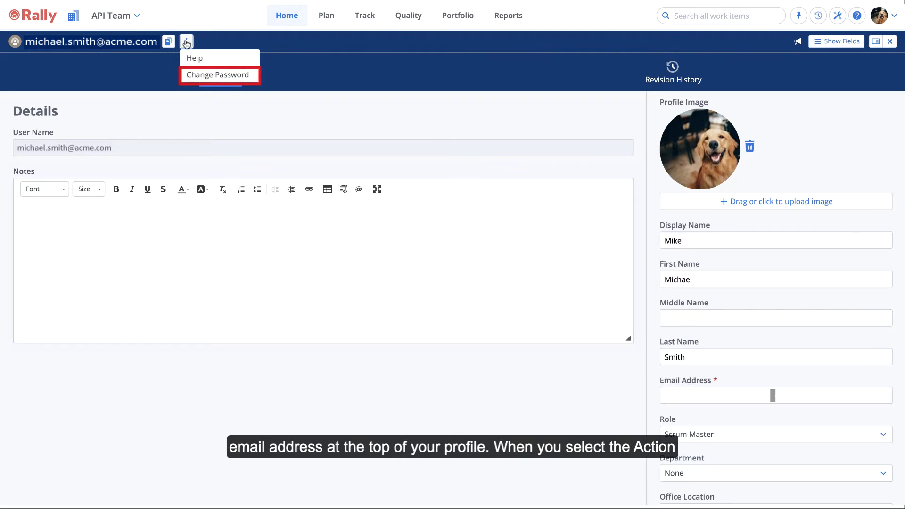
{"action": "left_click", "coordinate": [210, 75]}
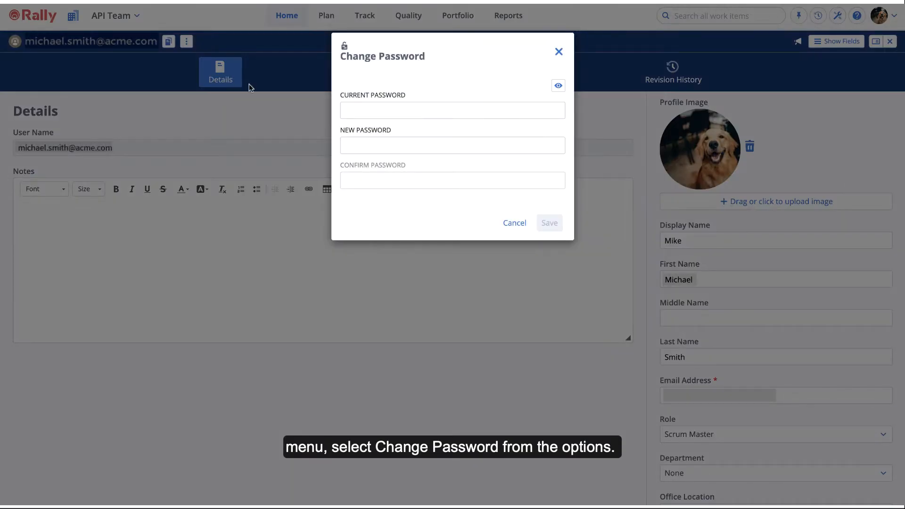
{"action": "left_click", "coordinate": [355, 111]}
{"action": "type", "text": "•••••••••"}
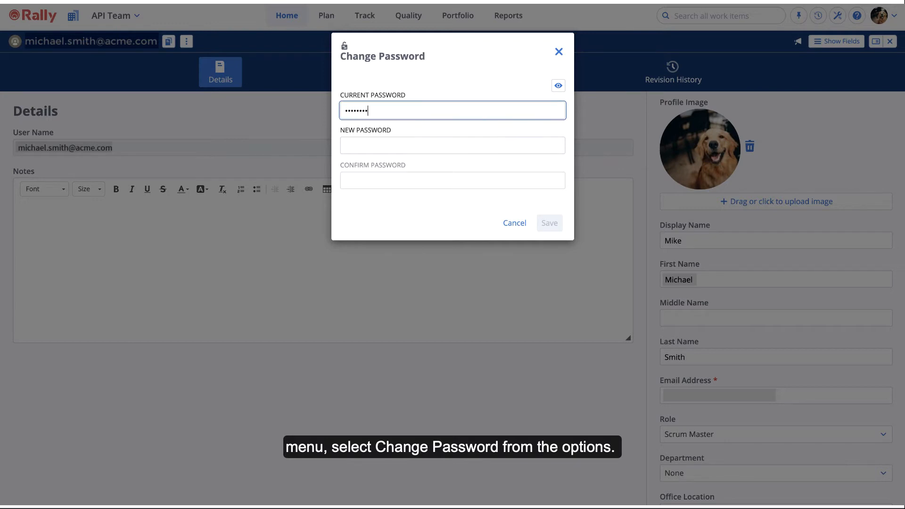
{"action": "left_click", "coordinate": [361, 141]}
{"action": "type", "text": "•••••••••"}
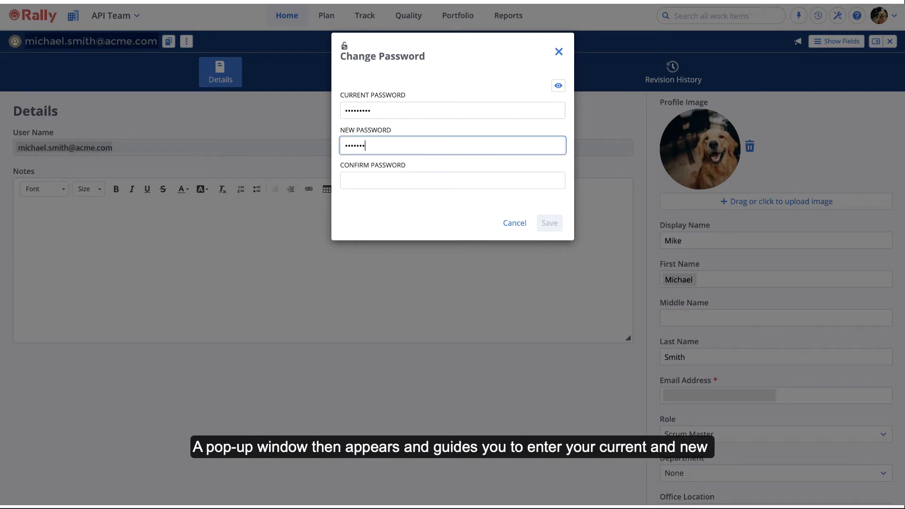
{"action": "left_click", "coordinate": [371, 180]}
{"action": "type", "text": "•••••••••"}
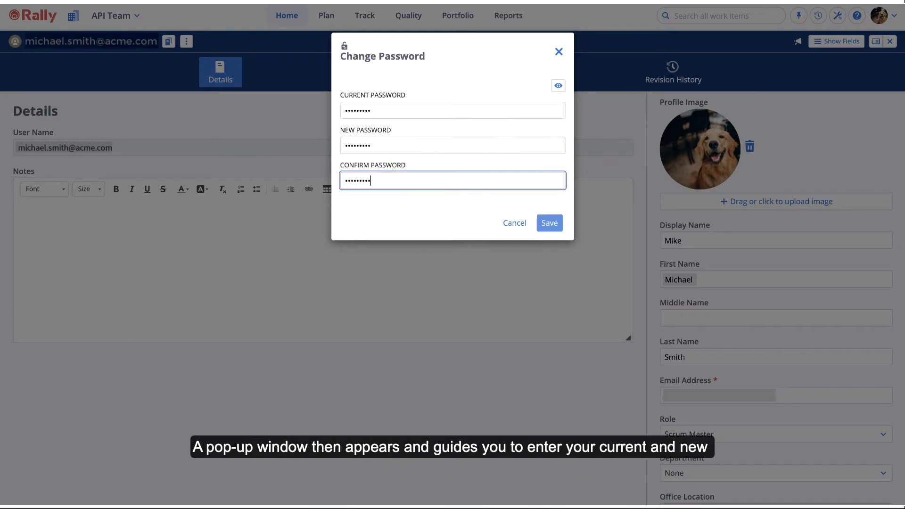
{"action": "left_click", "coordinate": [549, 223]}
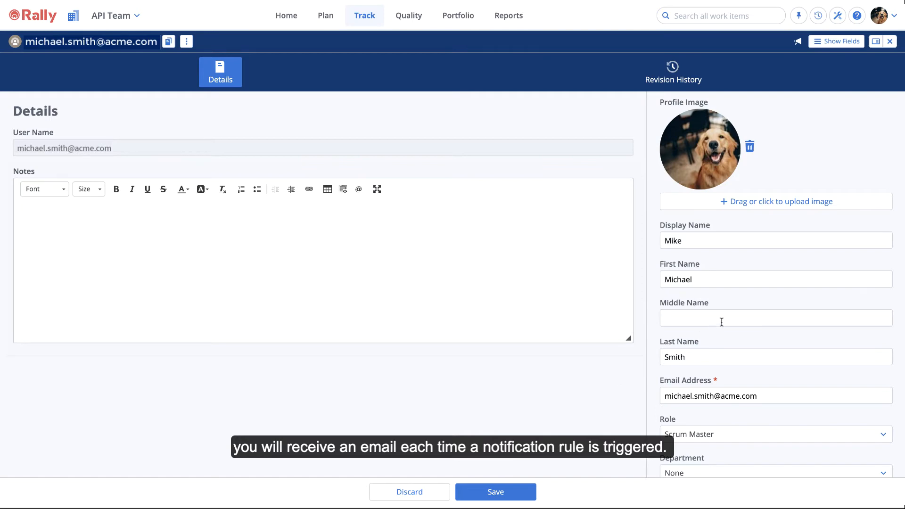
- Locate the Email Notification Enabled option in the user profile's details
{"action": "scroll", "coordinate": [721, 321], "scroll_direction": "down", "scroll_amount": 8}
{"action": "scroll", "coordinate": [722, 320], "scroll_direction": "down", "scroll_amount": 6}
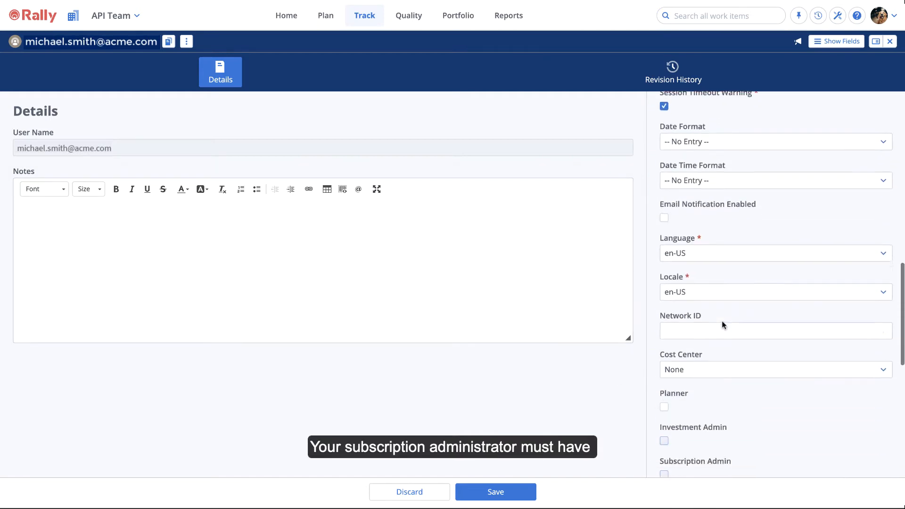
{"action": "left_click", "coordinate": [486, 175]}
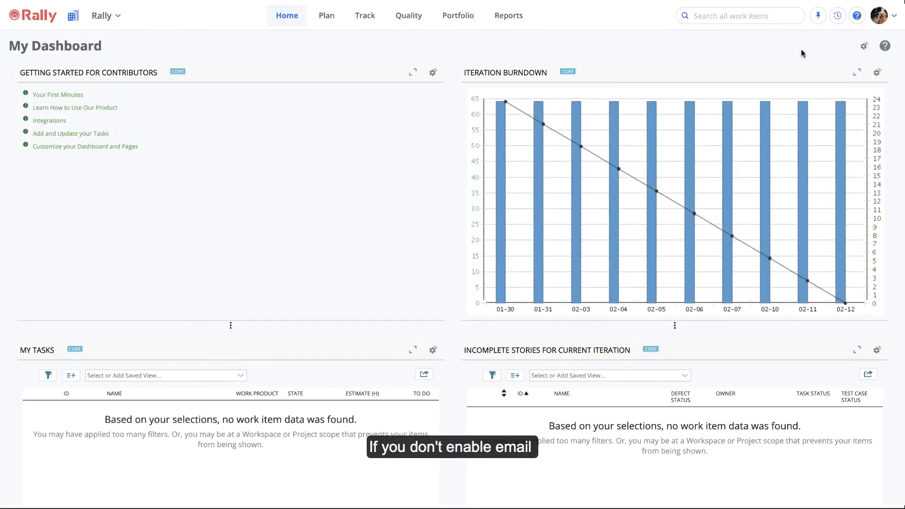
- Open the app catalog from My Dashboard and search for the My Notifications app
{"action": "left_click", "coordinate": [864, 45]}
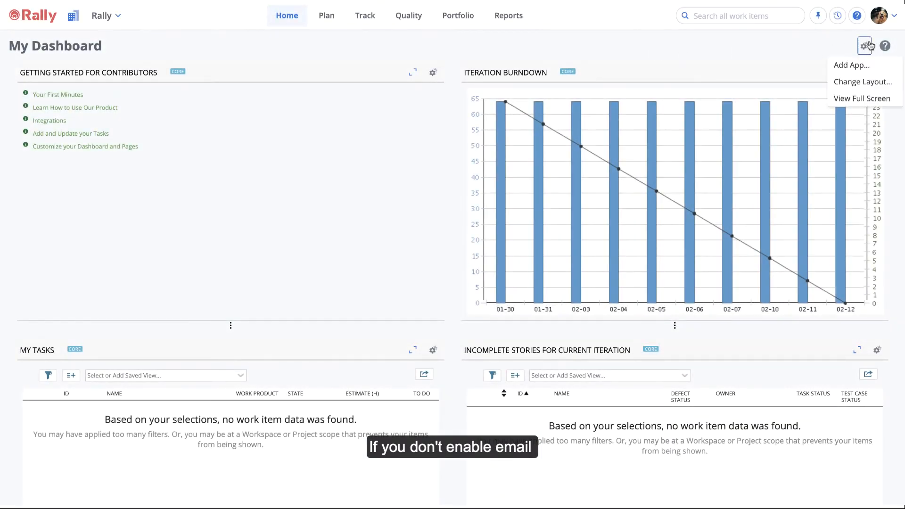
{"action": "left_click", "coordinate": [868, 63]}
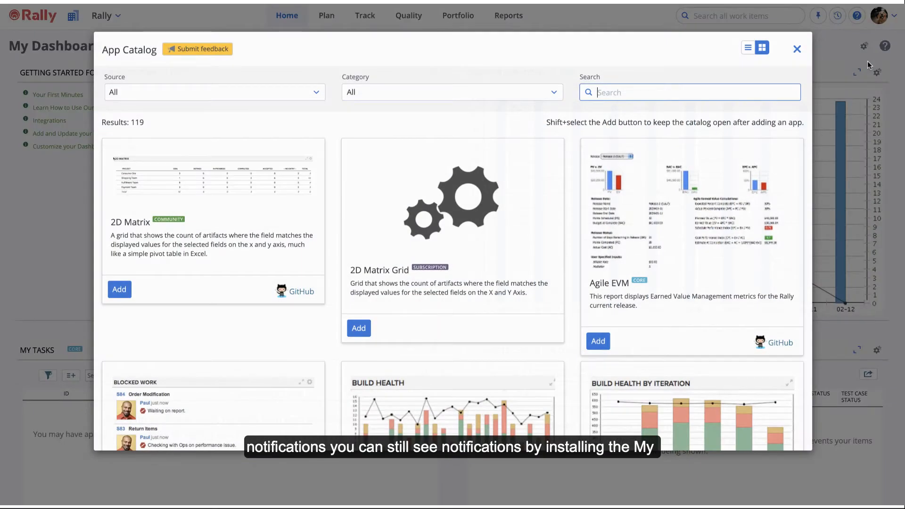
{"action": "type", "text": "My Notifications"}
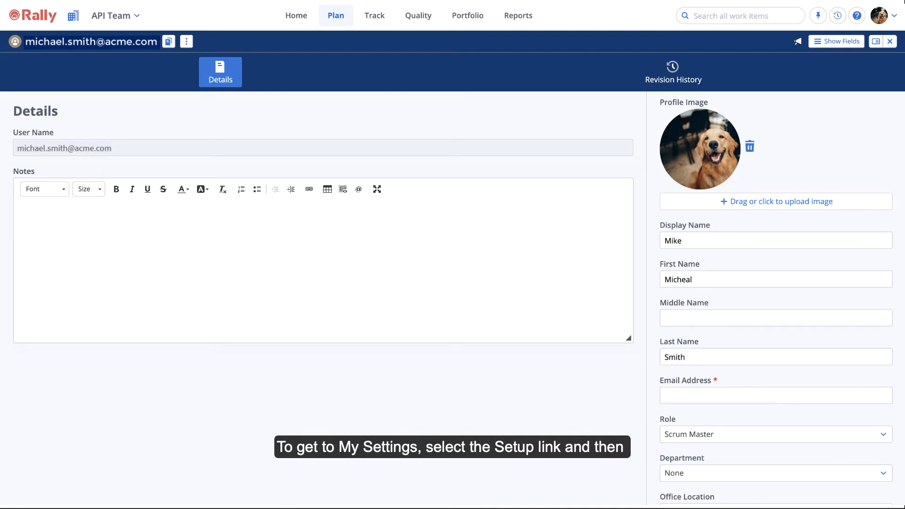
- Open the personal My Settings area from the user profile page
{"action": "left_click", "coordinate": [884, 16]}
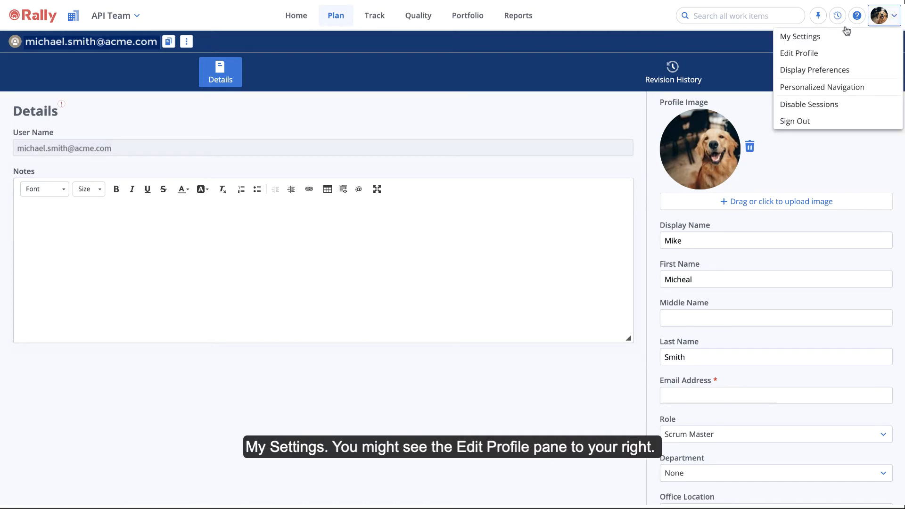
{"action": "left_click", "coordinate": [820, 37]}
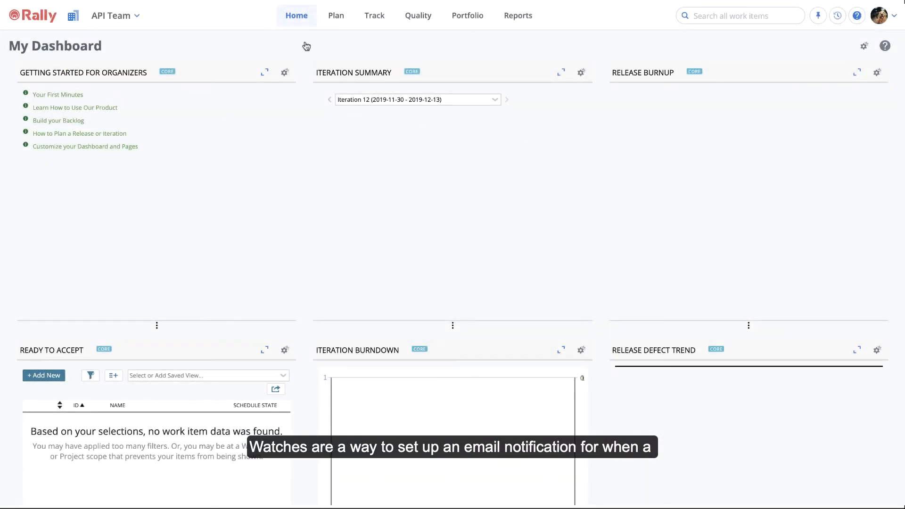
- Set a watch on user story US190, Detail Editor topic updates, in the API Team's User Stories list
{"action": "left_click", "coordinate": [335, 16]}
{"action": "left_click", "coordinate": [347, 73]}
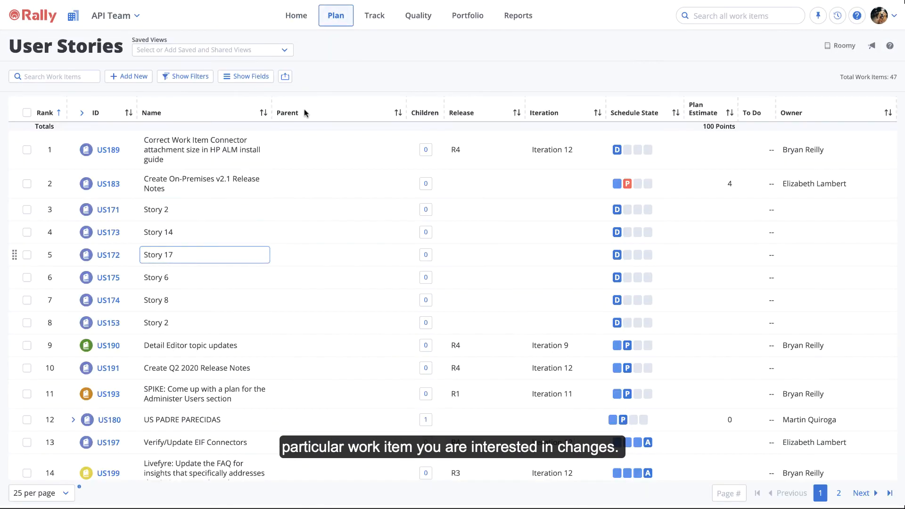
{"action": "left_click", "coordinate": [27, 346]}
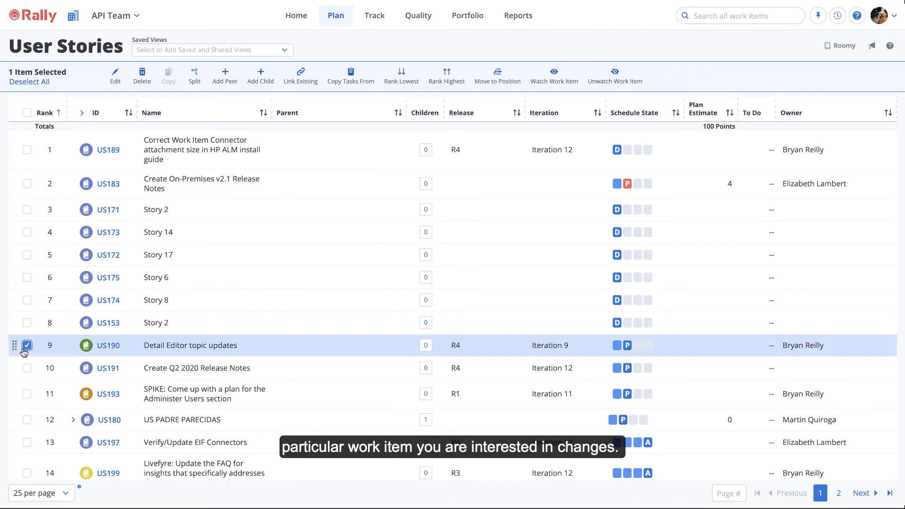
{"action": "left_click", "coordinate": [544, 85]}
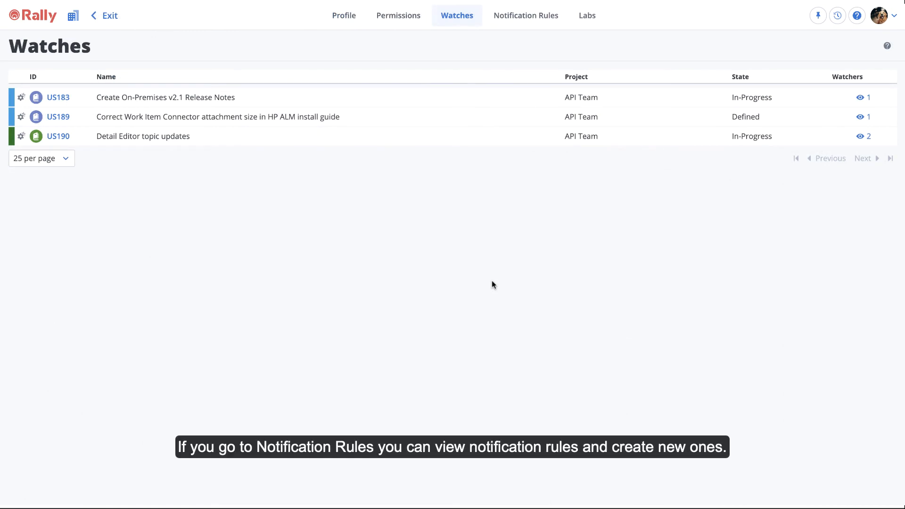
- Start a new notification rule for the Defect work product type and name it Ready for Deployment
{"action": "left_click", "coordinate": [521, 18]}
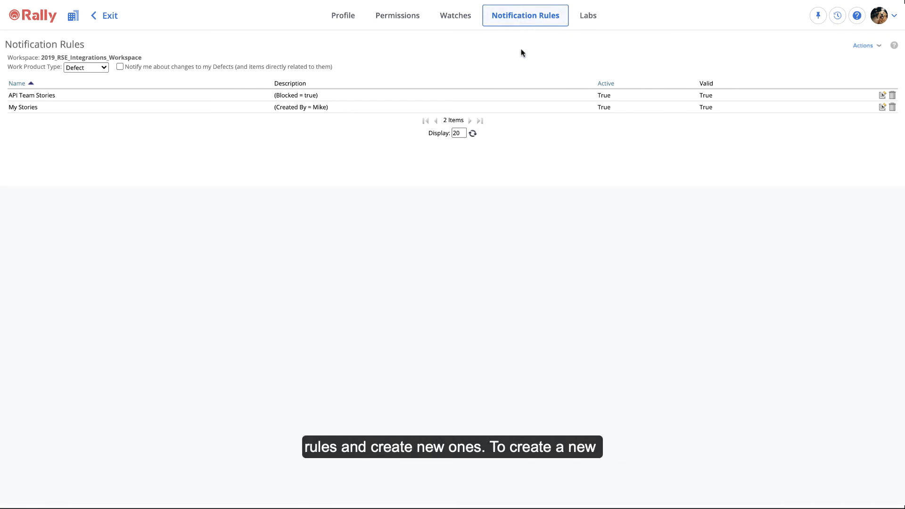
{"action": "left_click", "coordinate": [879, 43]}
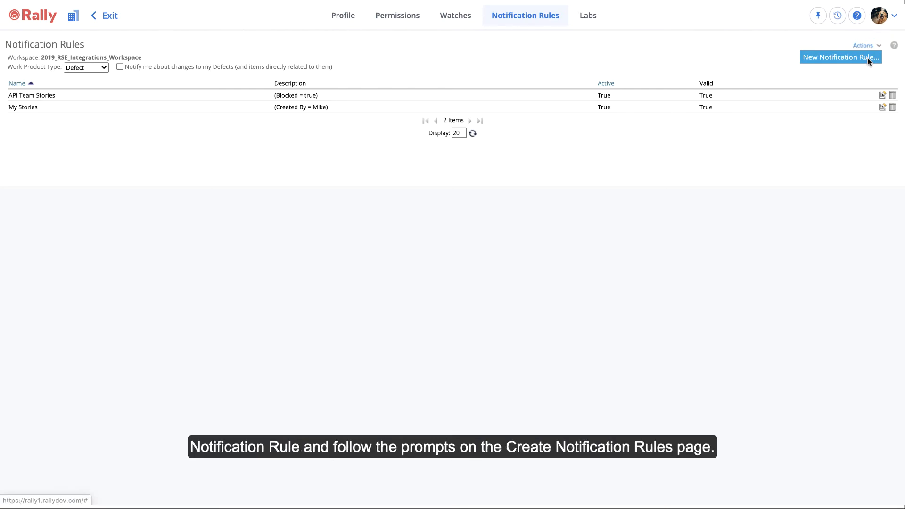
{"action": "left_click", "coordinate": [867, 57]}
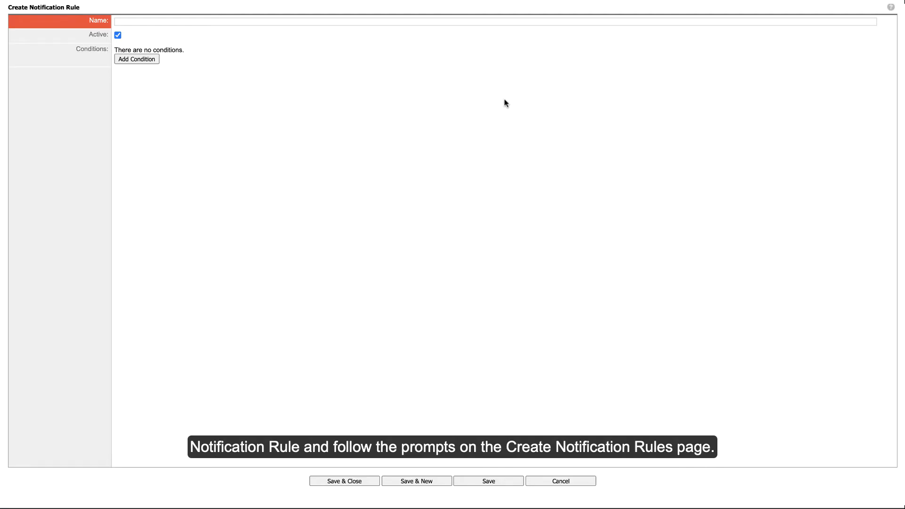
{"action": "left_click", "coordinate": [239, 19]}
{"action": "type", "text": "Ready for Deployment"}
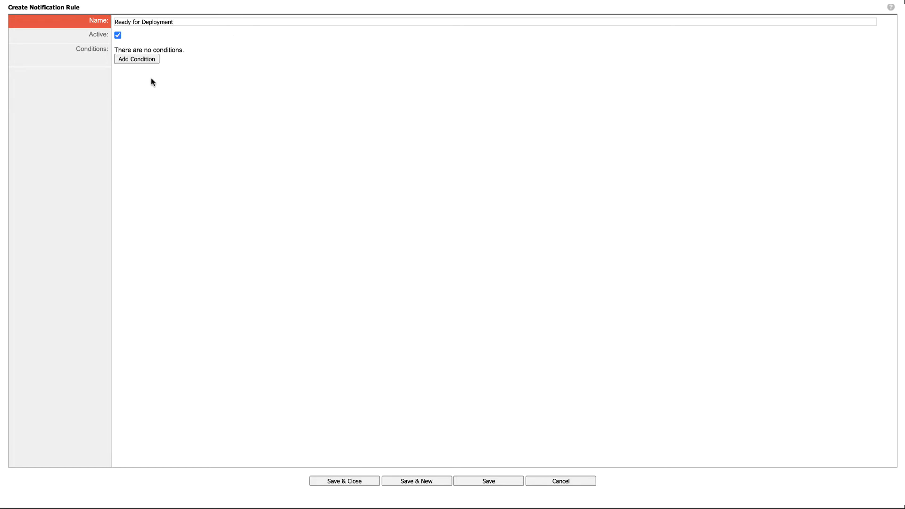
- Add a condition to the notification rule that requires Schedule State = Completed
{"action": "left_click", "coordinate": [134, 59]}
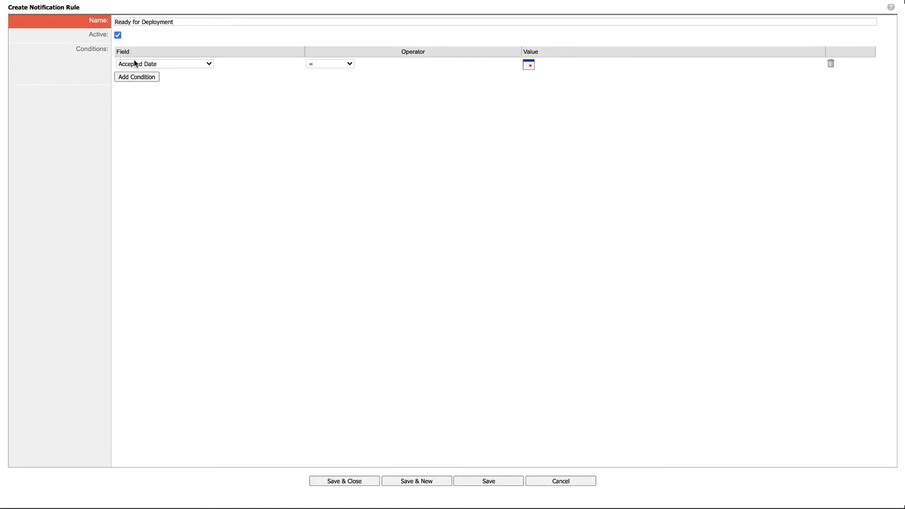
{"action": "left_click", "coordinate": [209, 64]}
{"action": "scroll", "coordinate": [199, 343], "scroll_direction": "down", "scroll_amount": 5}
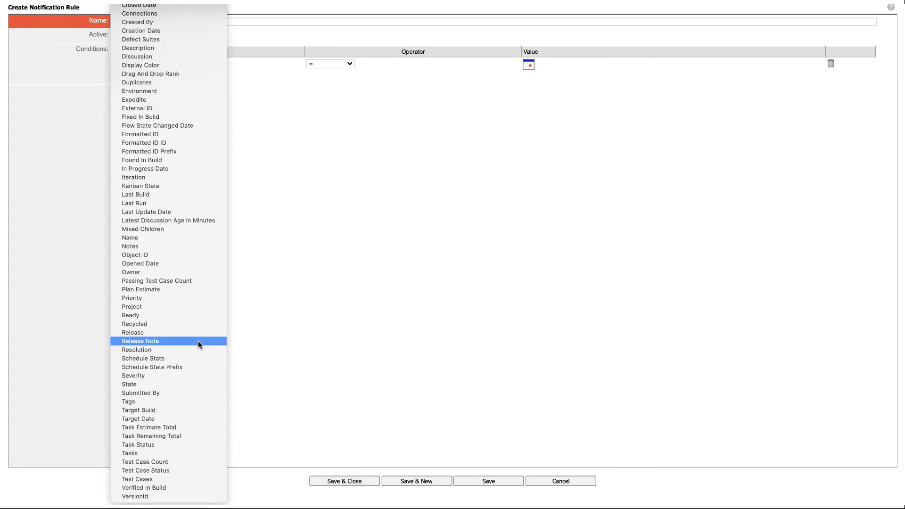
{"action": "left_click", "coordinate": [188, 359]}
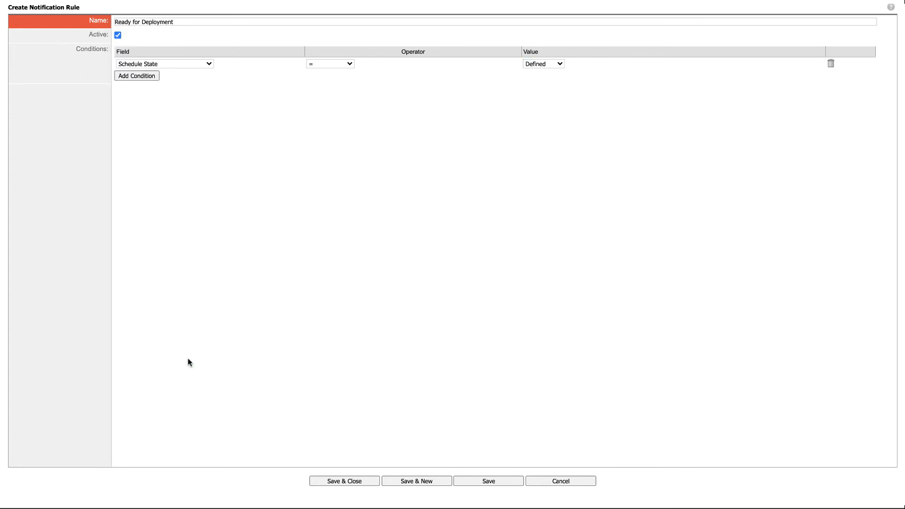
{"action": "left_click", "coordinate": [559, 63]}
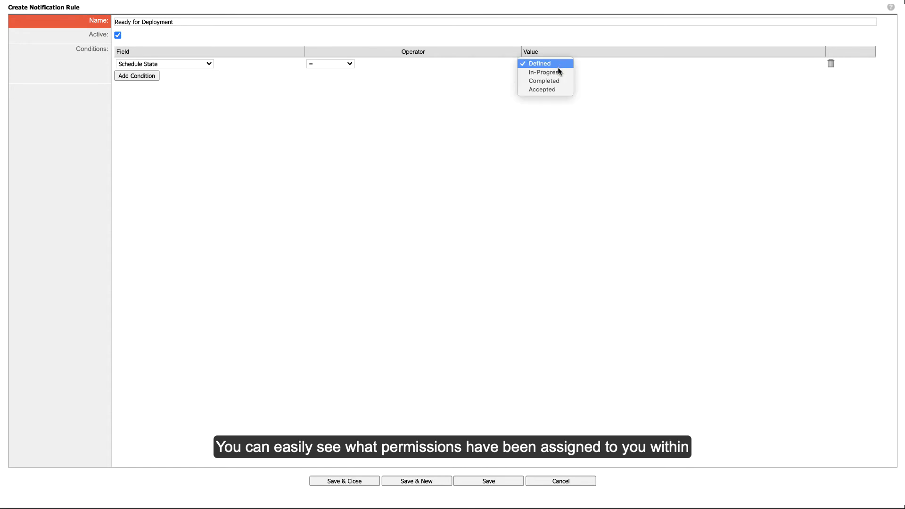
{"action": "left_click", "coordinate": [558, 82]}
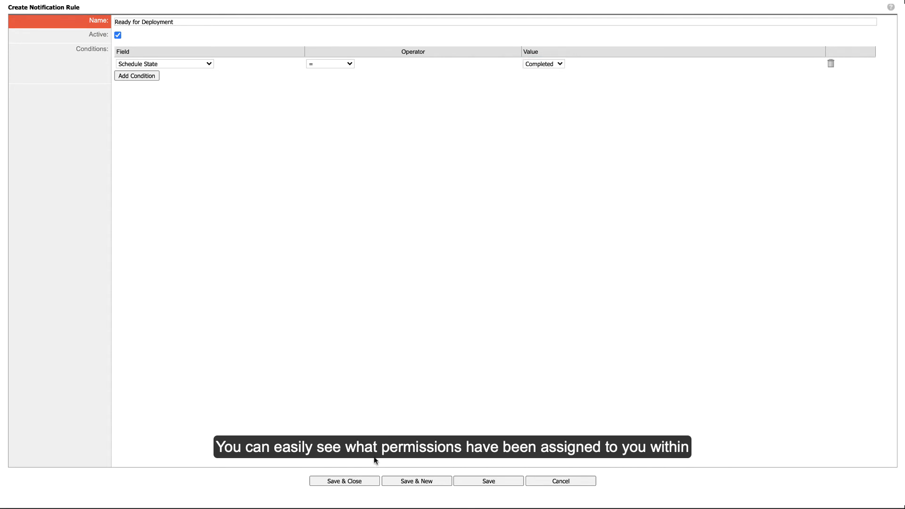
- Save the Ready for Deployment notification rule and close its editor
{"action": "left_click", "coordinate": [364, 479]}
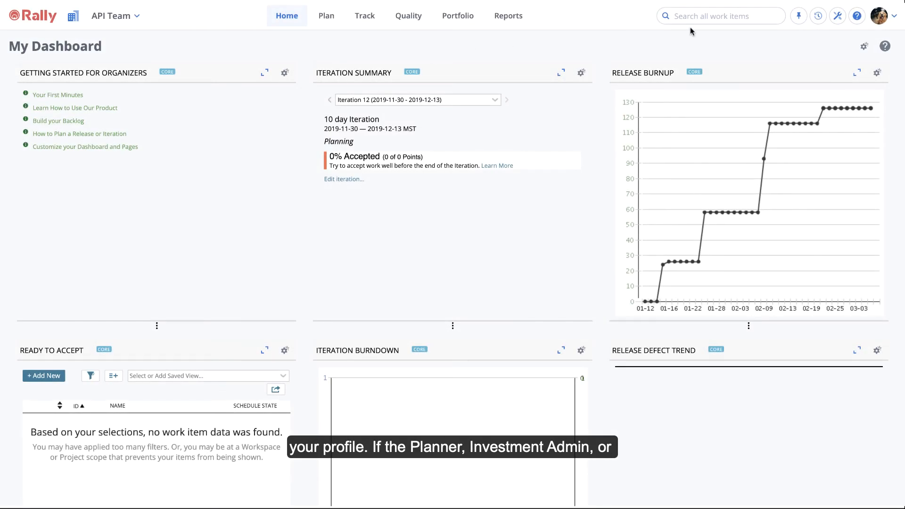
- Open the user's own profile from the dashboard and review the permissions assigned in its lower fields
{"action": "left_click", "coordinate": [880, 17]}
{"action": "left_click", "coordinate": [865, 55]}
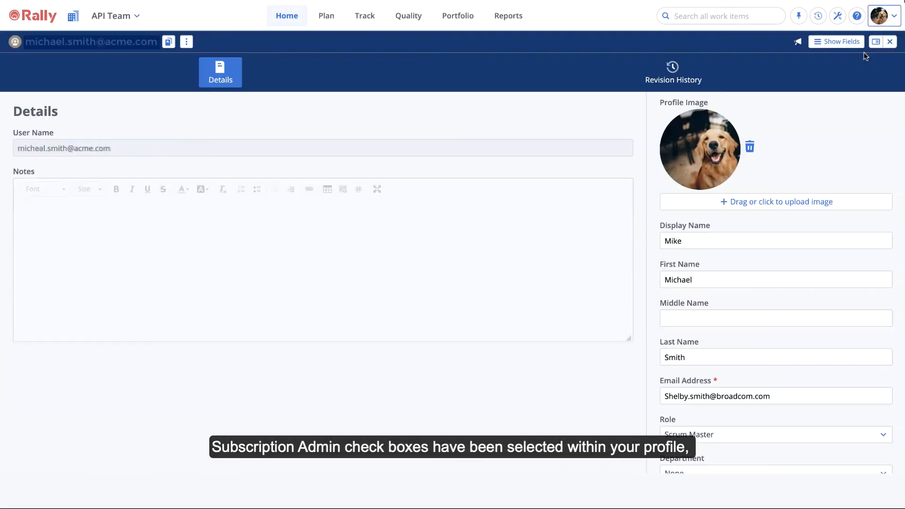
{"action": "scroll", "coordinate": [829, 155], "scroll_direction": "down", "scroll_amount": 10}
{"action": "scroll", "coordinate": [829, 156], "scroll_direction": "down", "scroll_amount": 3}
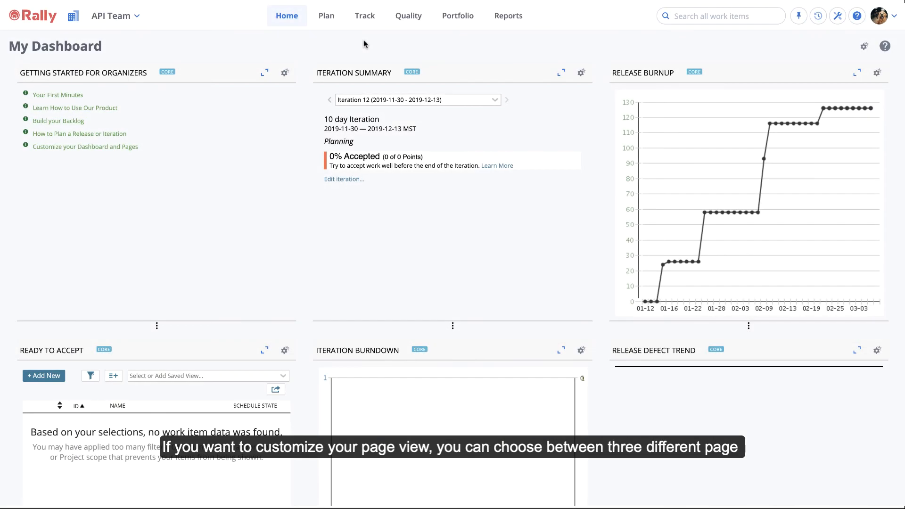
- Open the User Stories page and view the display preference options, closing them without changing the setting
{"action": "mouse_move", "coordinate": [329, 25]}
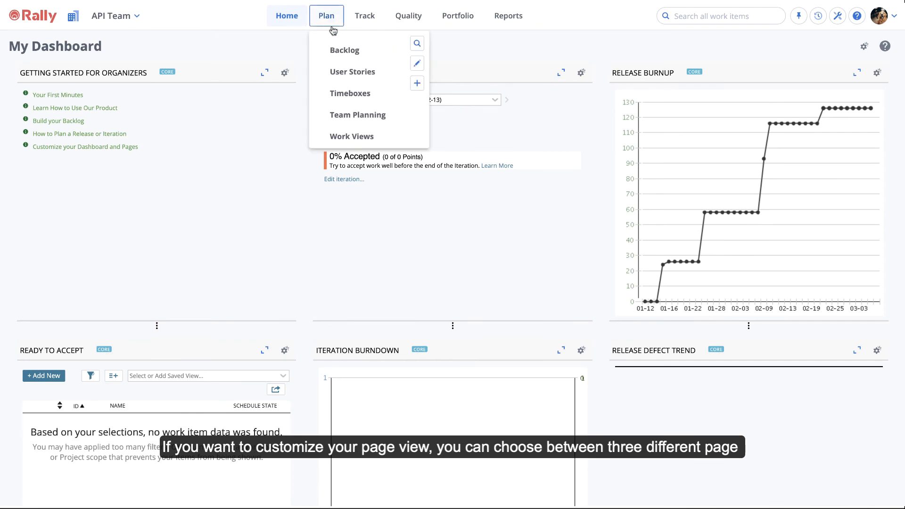
{"action": "left_click", "coordinate": [346, 67]}
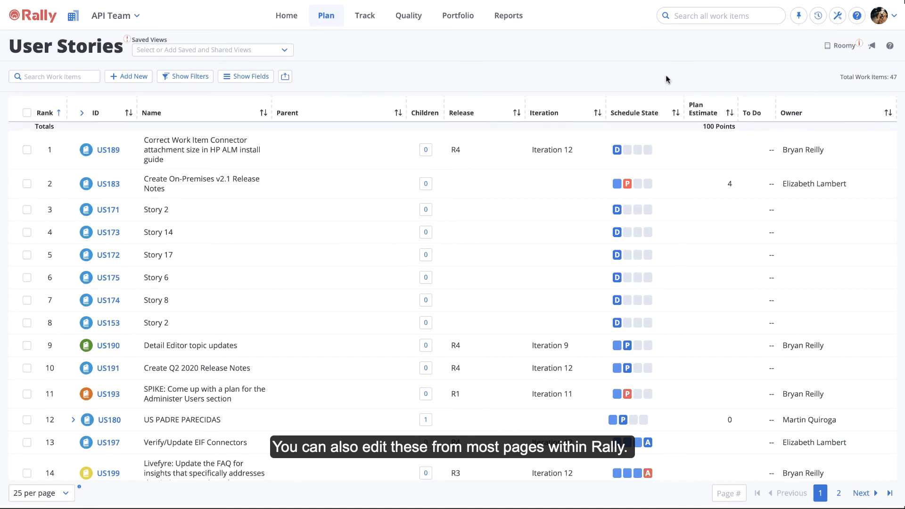
{"action": "left_click", "coordinate": [891, 19]}
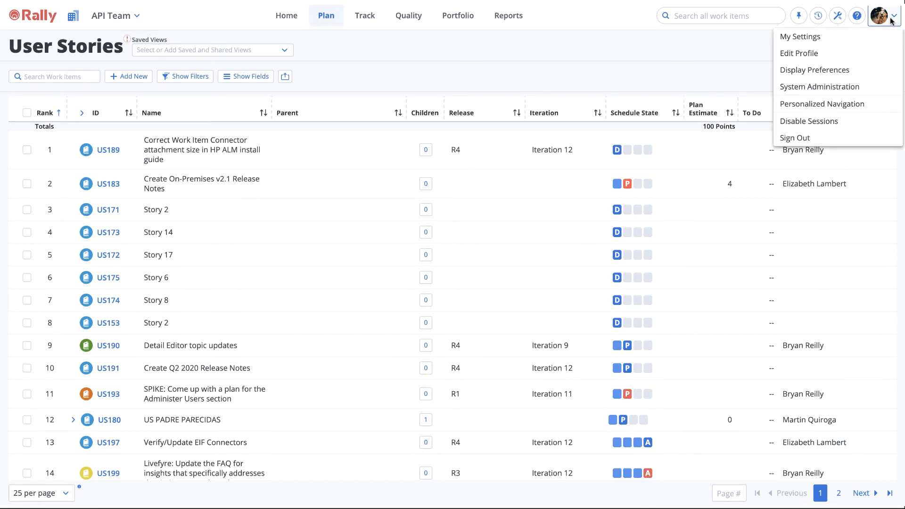
{"action": "left_click", "coordinate": [880, 70]}
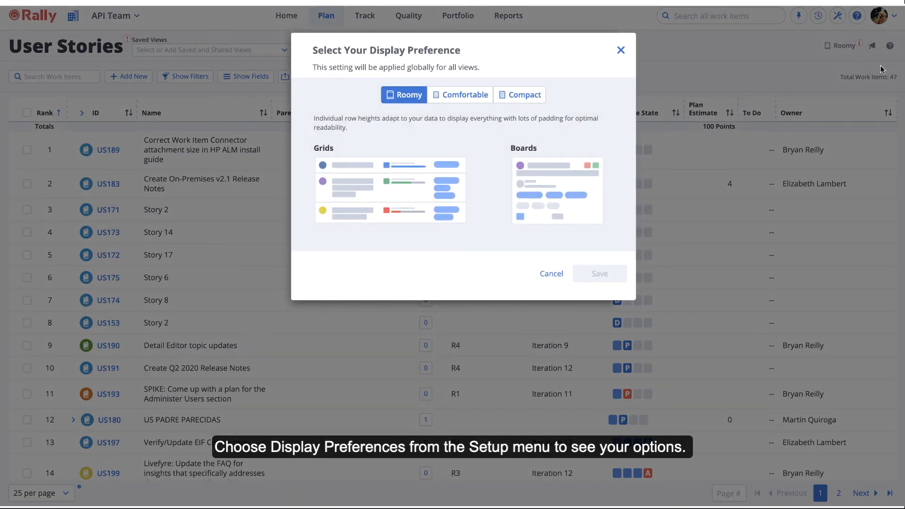
{"action": "left_click", "coordinate": [621, 50]}
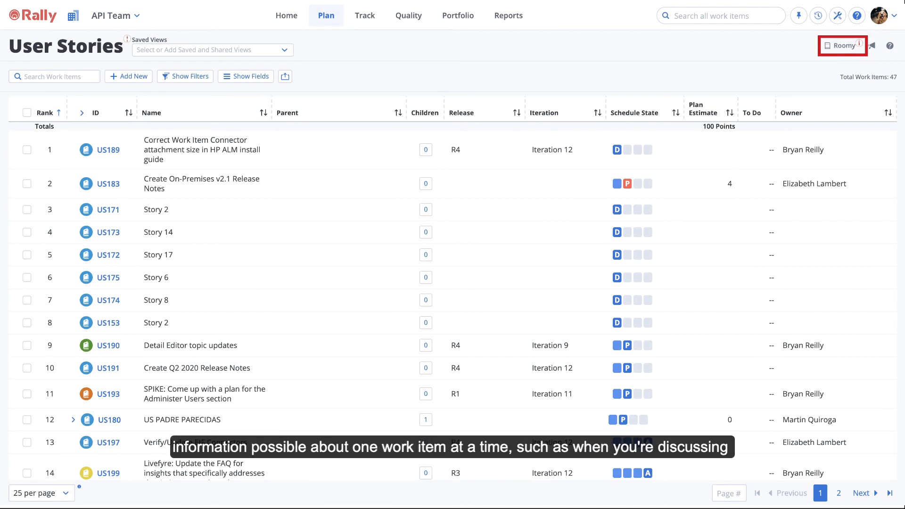
- Set the display preference to Compact from the User Stories page and save it
{"action": "left_click", "coordinate": [827, 45]}
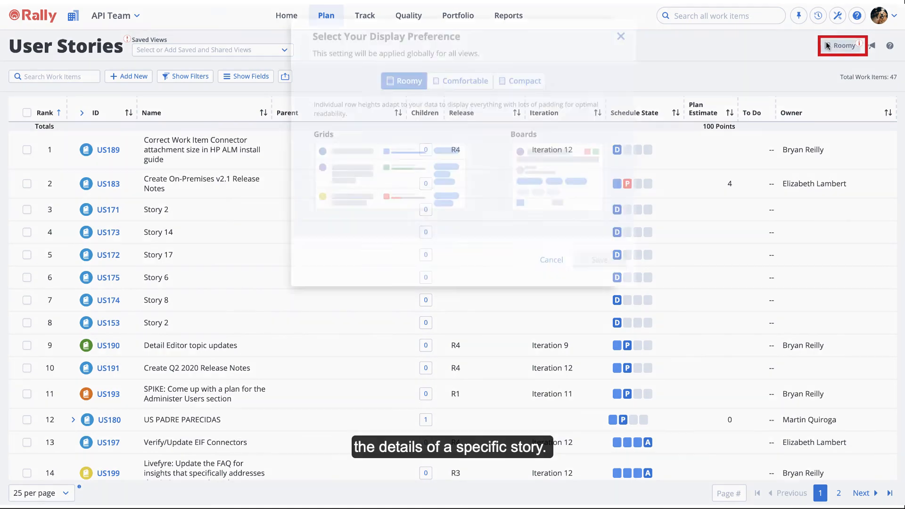
{"action": "left_click", "coordinate": [532, 96]}
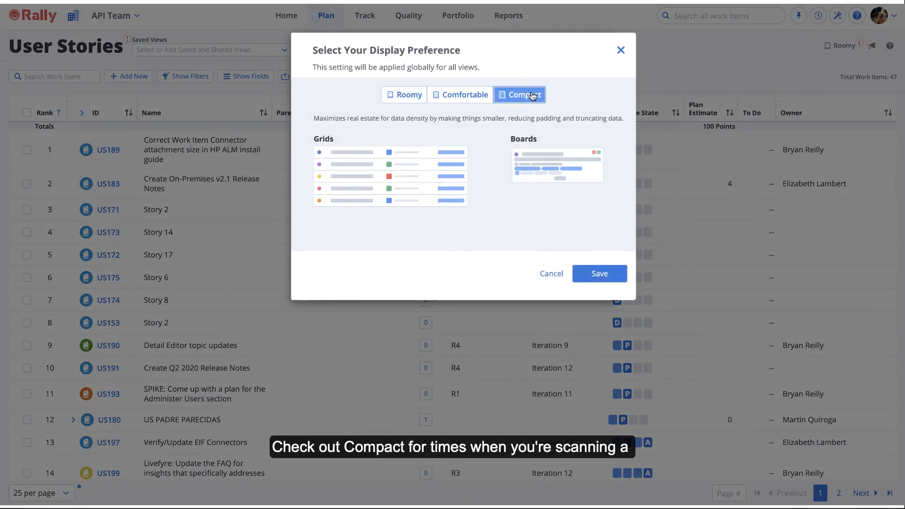
{"action": "left_click", "coordinate": [595, 274]}
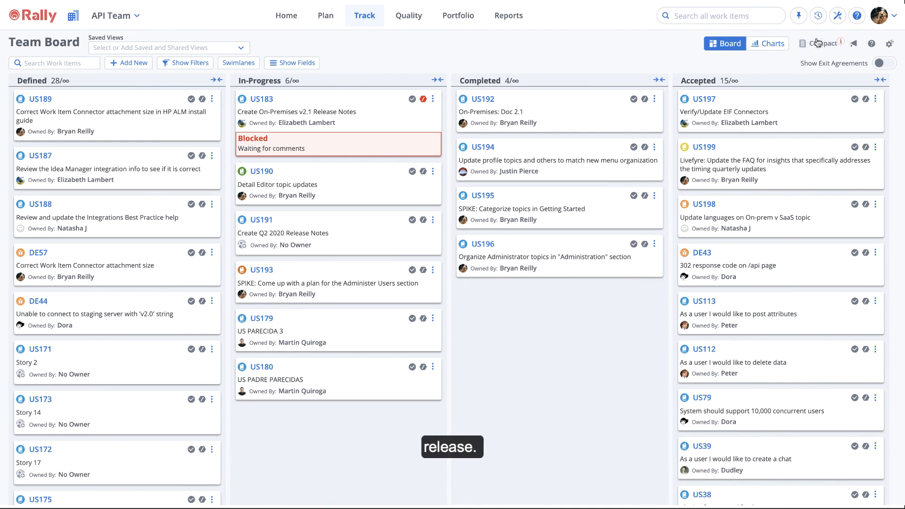
- Change the display preference to Comfortable from the Team Board and save it
{"action": "left_click", "coordinate": [818, 44]}
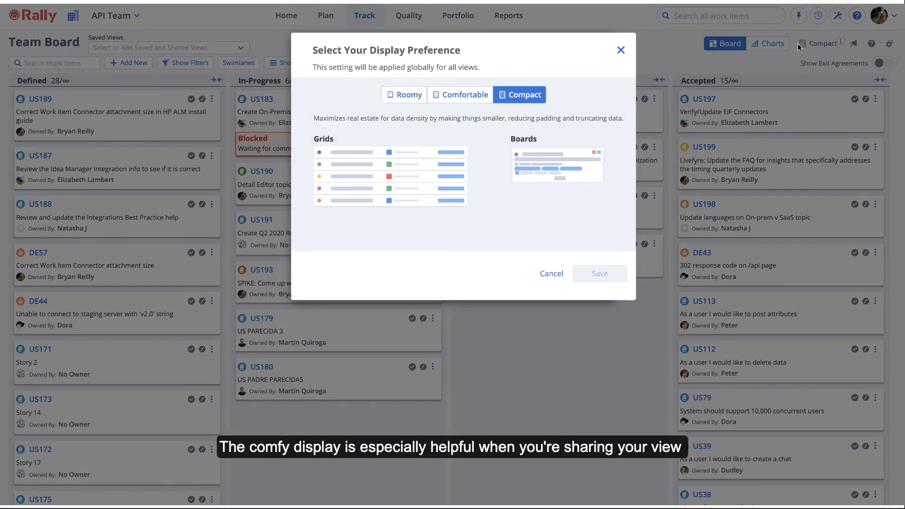
{"action": "left_click", "coordinate": [483, 97]}
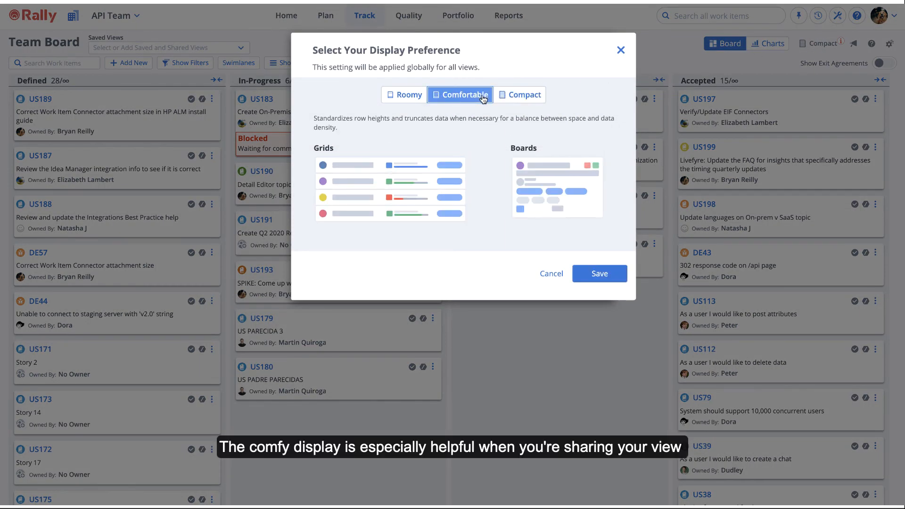
{"action": "left_click", "coordinate": [605, 279]}
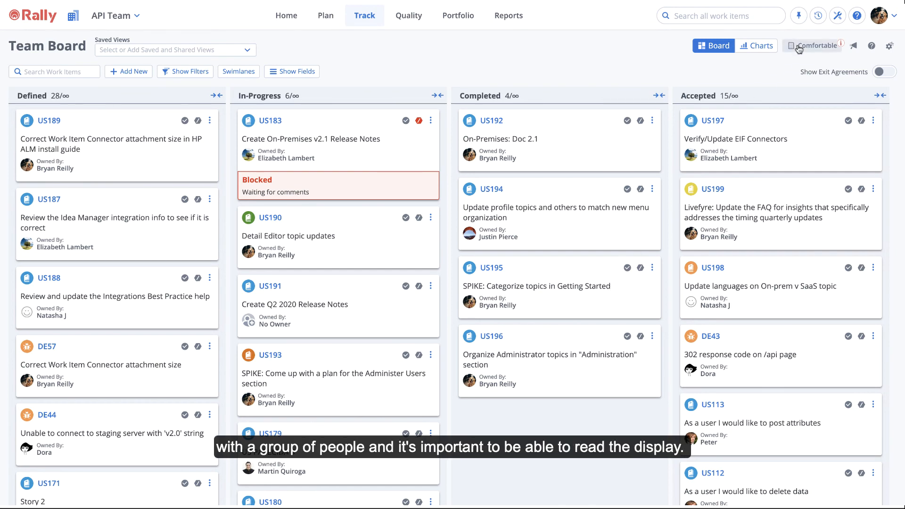
- Switch the Team Board's display preference to Roomy and save it
{"action": "left_click", "coordinate": [813, 46]}
{"action": "left_click", "coordinate": [409, 95]}
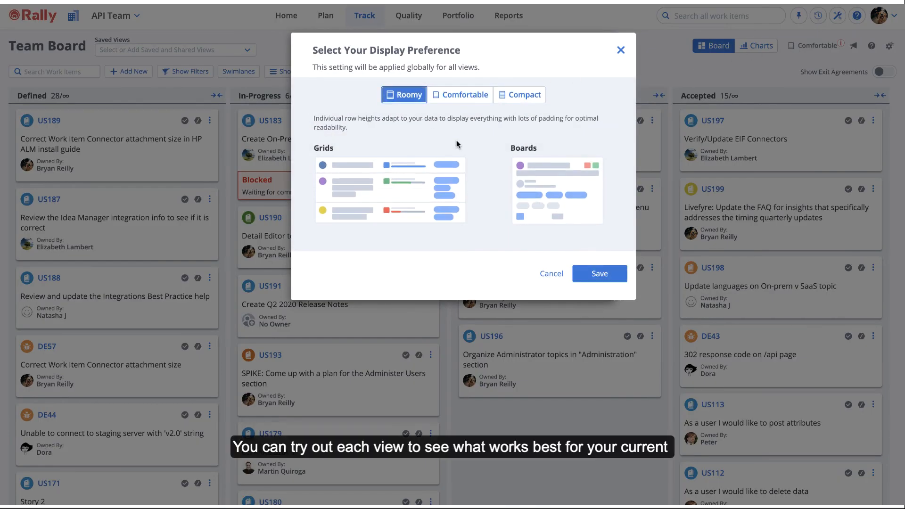
{"action": "left_click", "coordinate": [599, 273]}
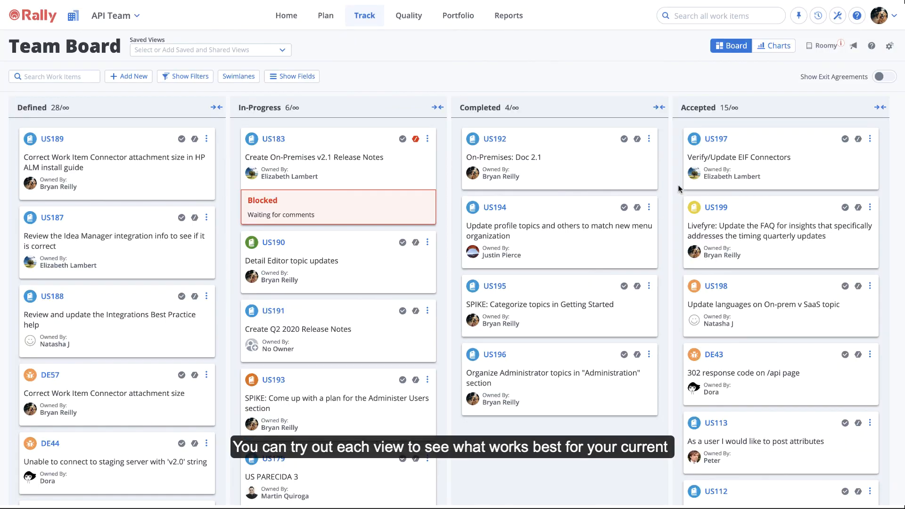
- Set the display preference back to Compact on the Team Board and save it
{"action": "left_click", "coordinate": [821, 45]}
{"action": "left_click", "coordinate": [524, 95]}
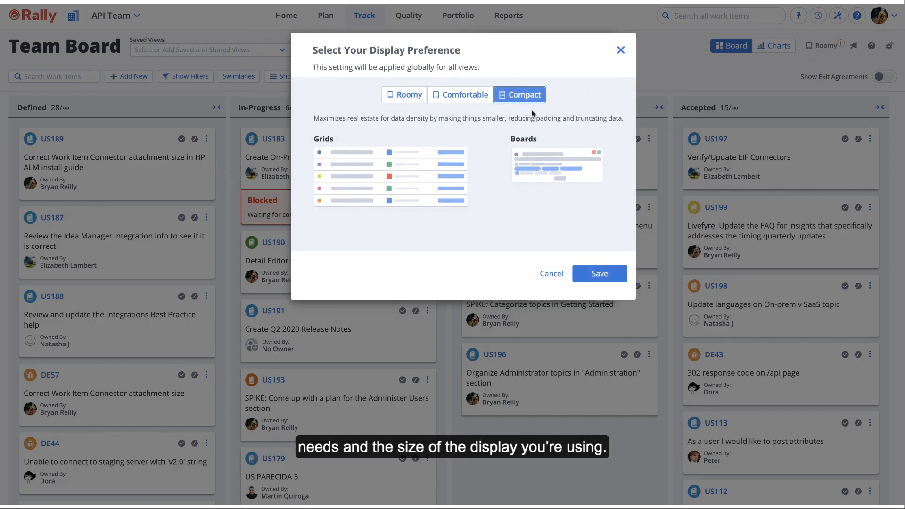
{"action": "left_click", "coordinate": [600, 274]}
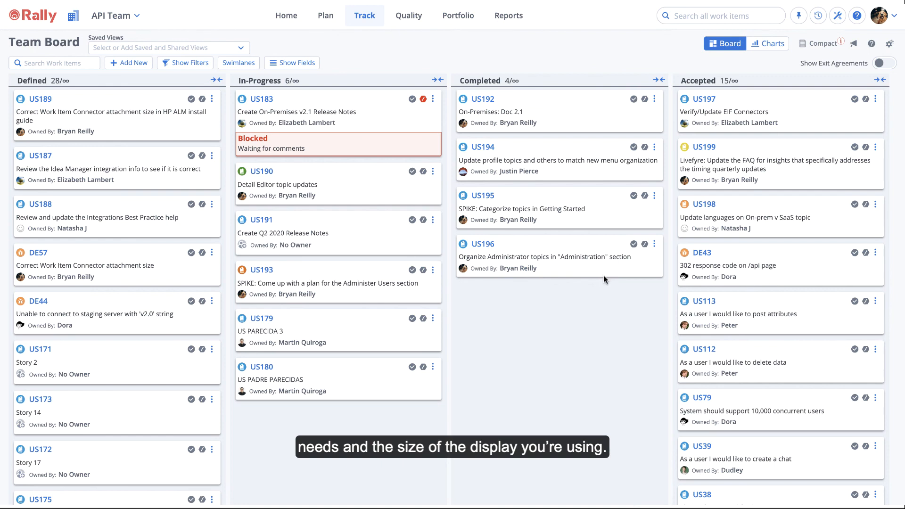